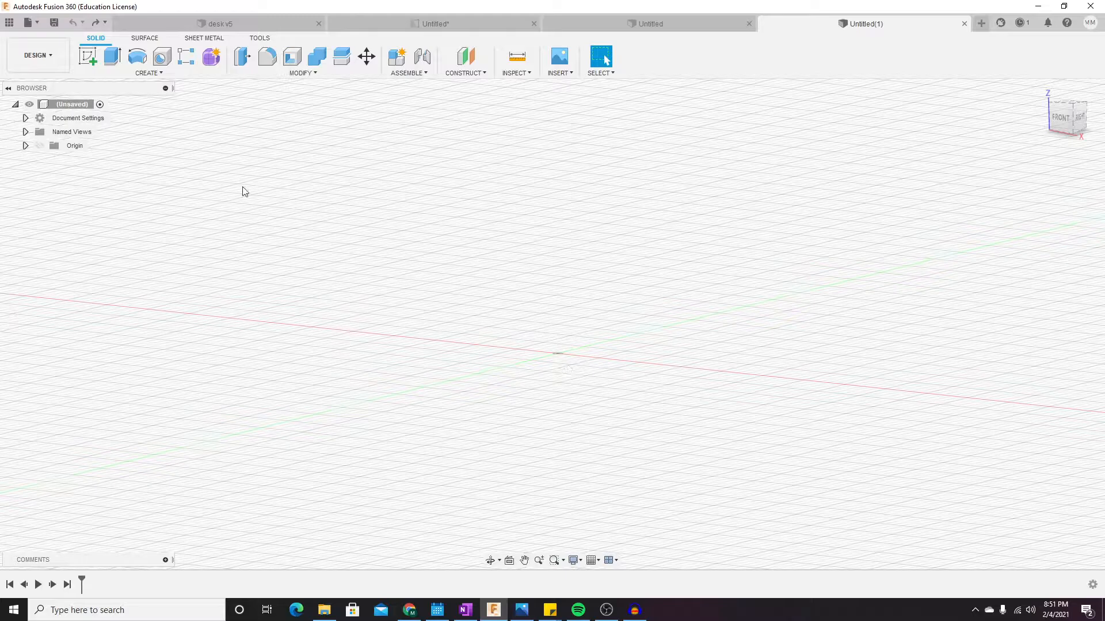
- Create a new, empty design in its own document
click(34, 24)
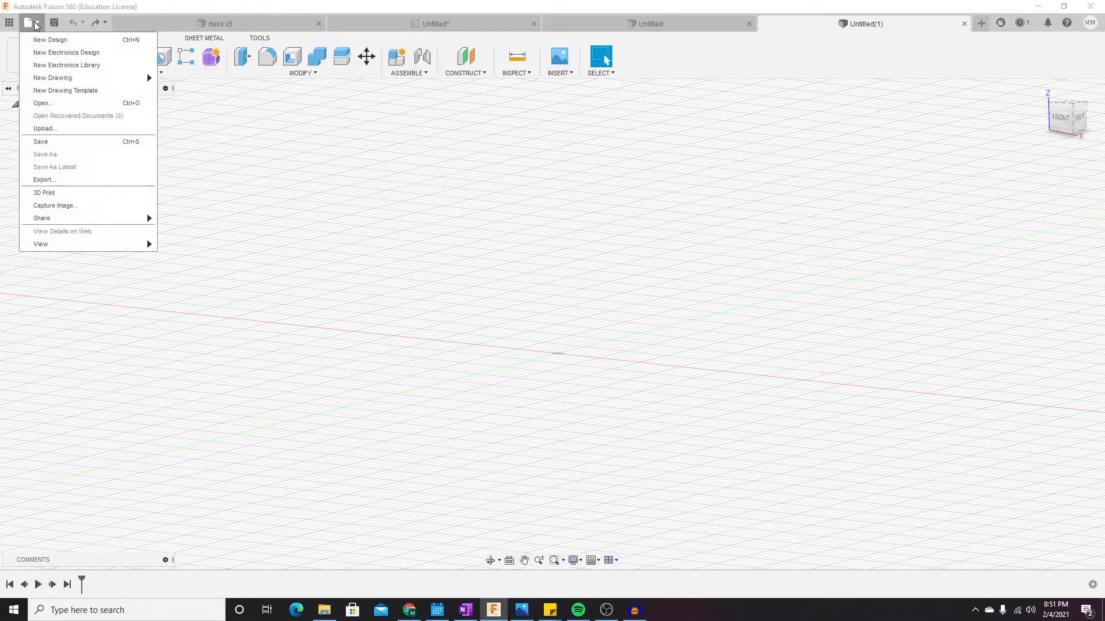
click(43, 34)
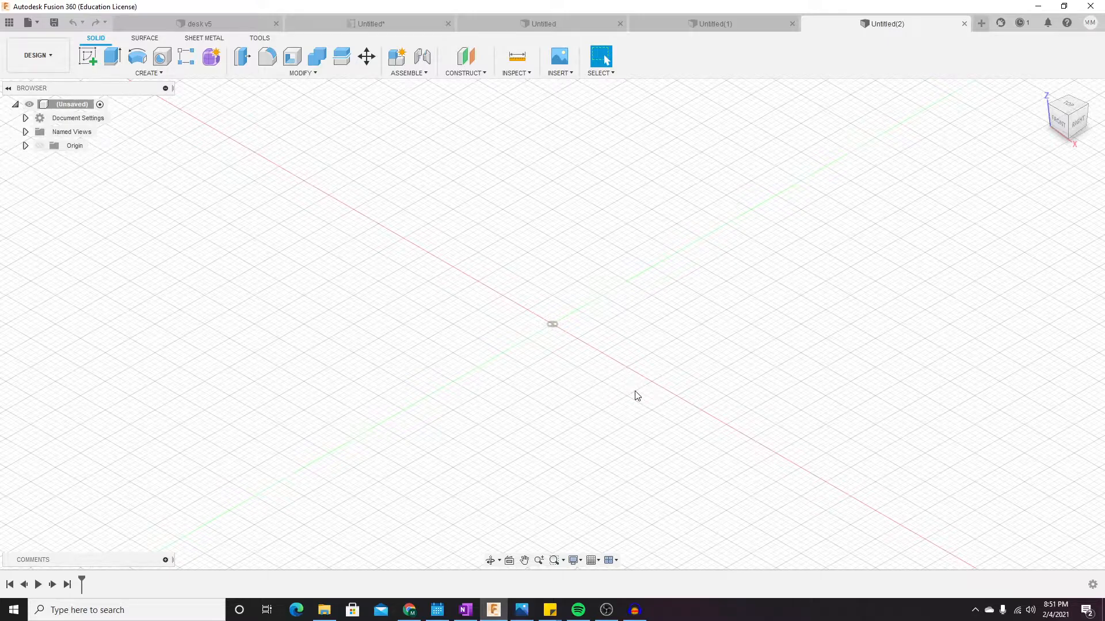
- Examine the empty workspace and its origin axes from several distances and angles
scroll(635, 407, up, 2)
scroll(633, 407, up, 5)
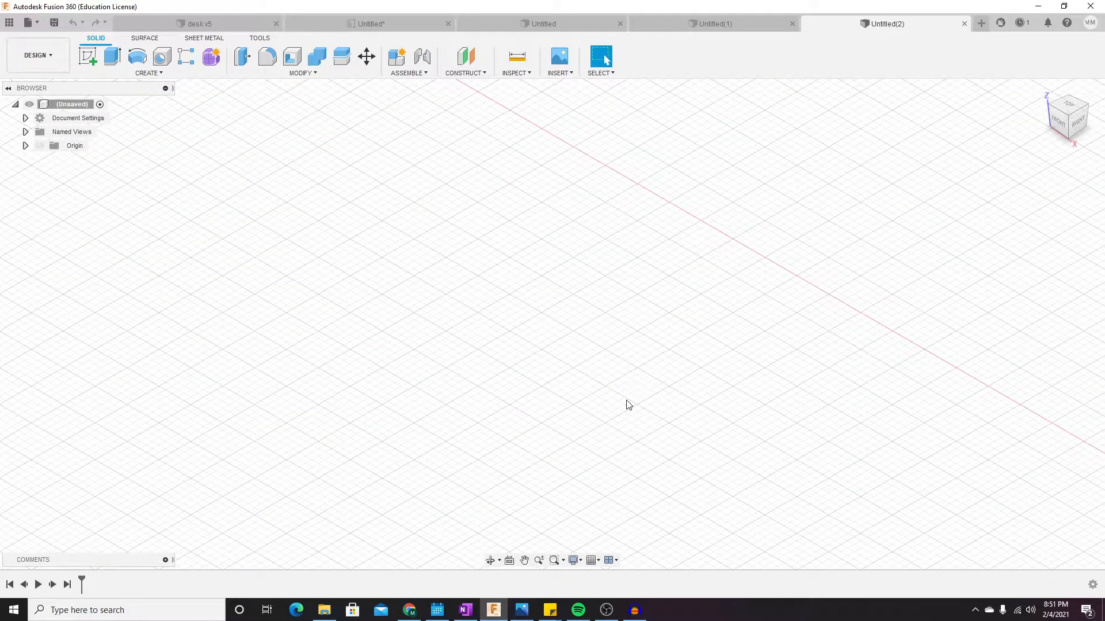
scroll(630, 405, up, 5)
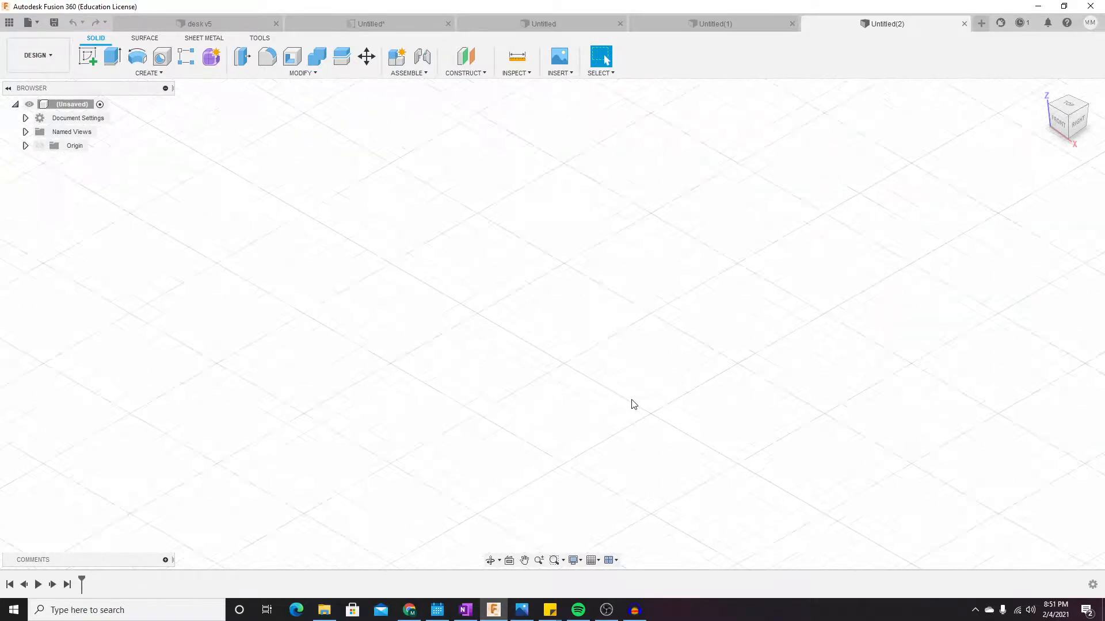
scroll(656, 434, down, 5)
scroll(650, 454, down, 4)
scroll(687, 450, down, 2)
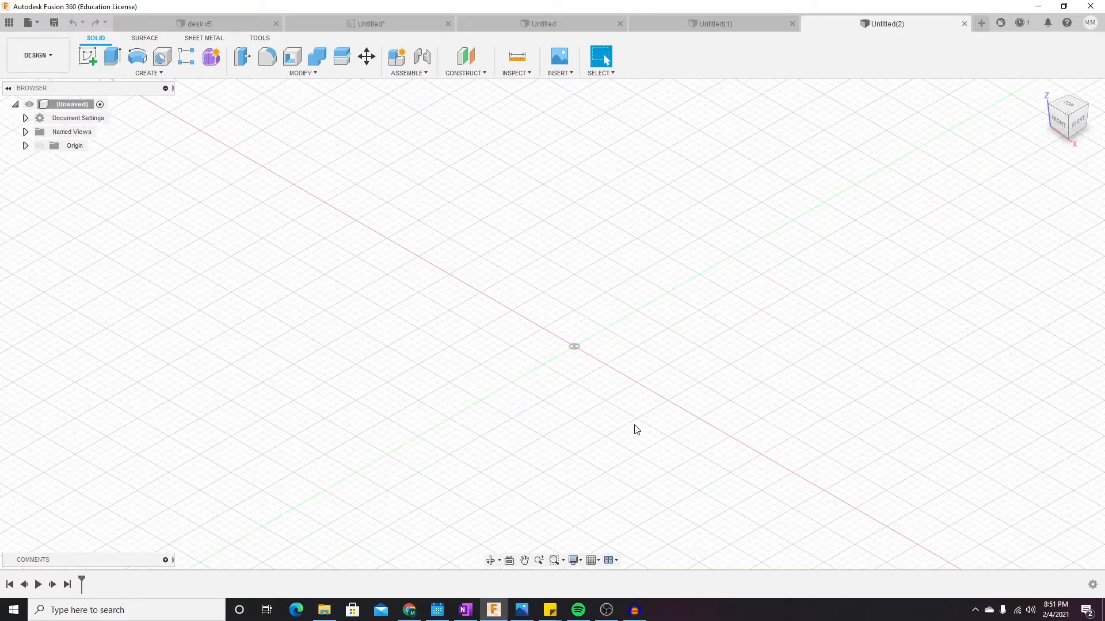
mouse_move(631, 429)
middle_down()
mouse_move(535, 405)
mouse_move(370, 453)
mouse_move(333, 423)
mouse_move(384, 356)
middle_up()
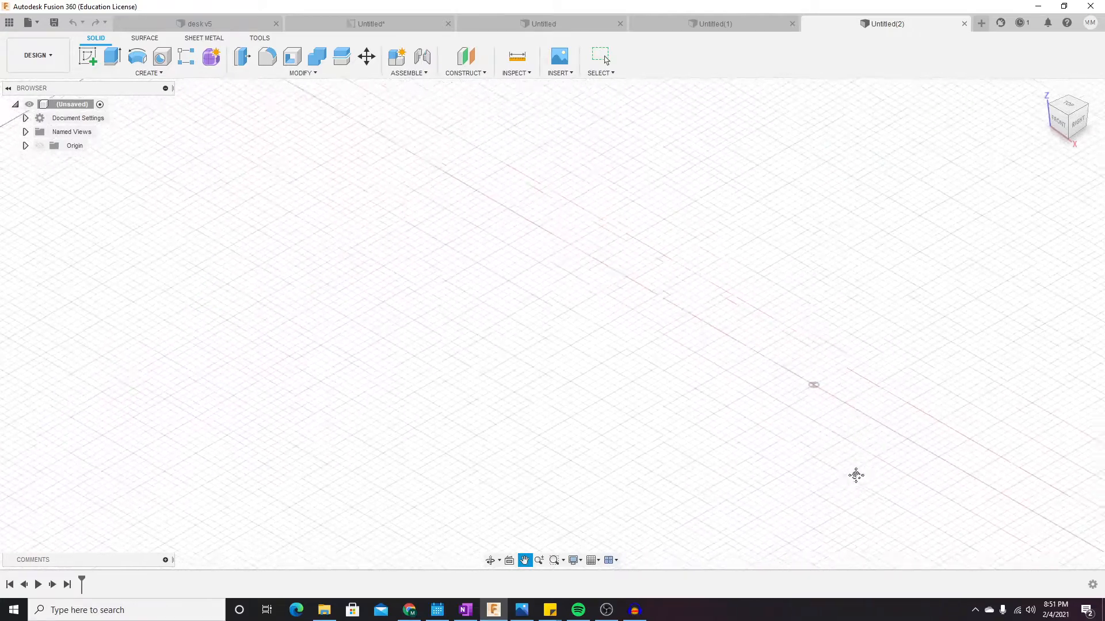
mouse_move(486, 328)
middle_down()
mouse_move(907, 360)
mouse_move(696, 288)
mouse_move(520, 389)
mouse_move(506, 420)
mouse_move(573, 412)
middle_up()
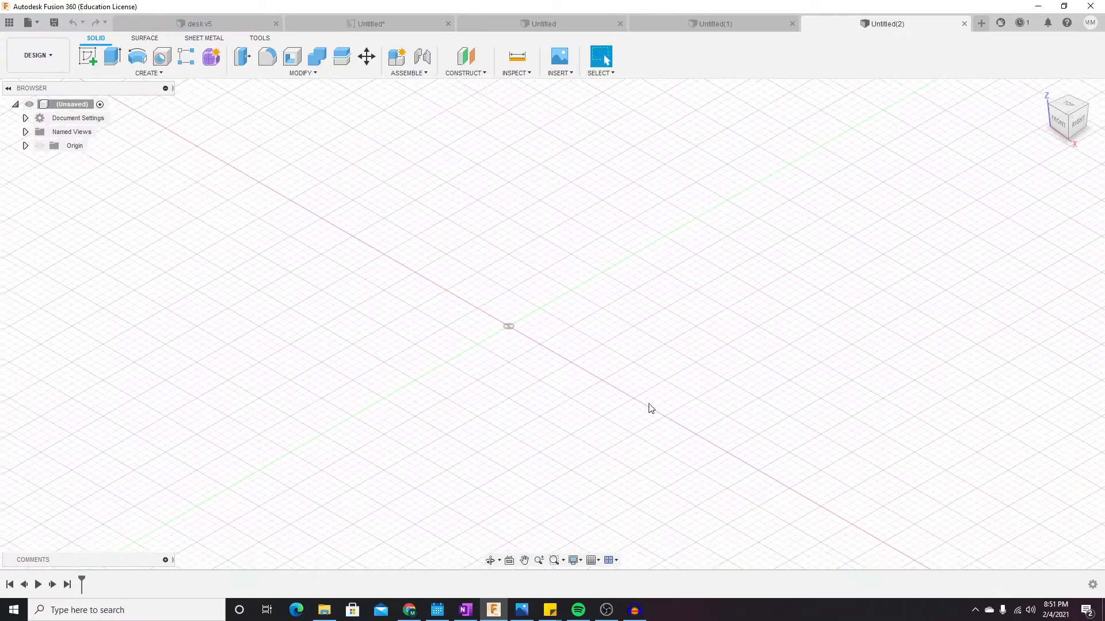
shift+middle_drag(651, 408, 648, 402)
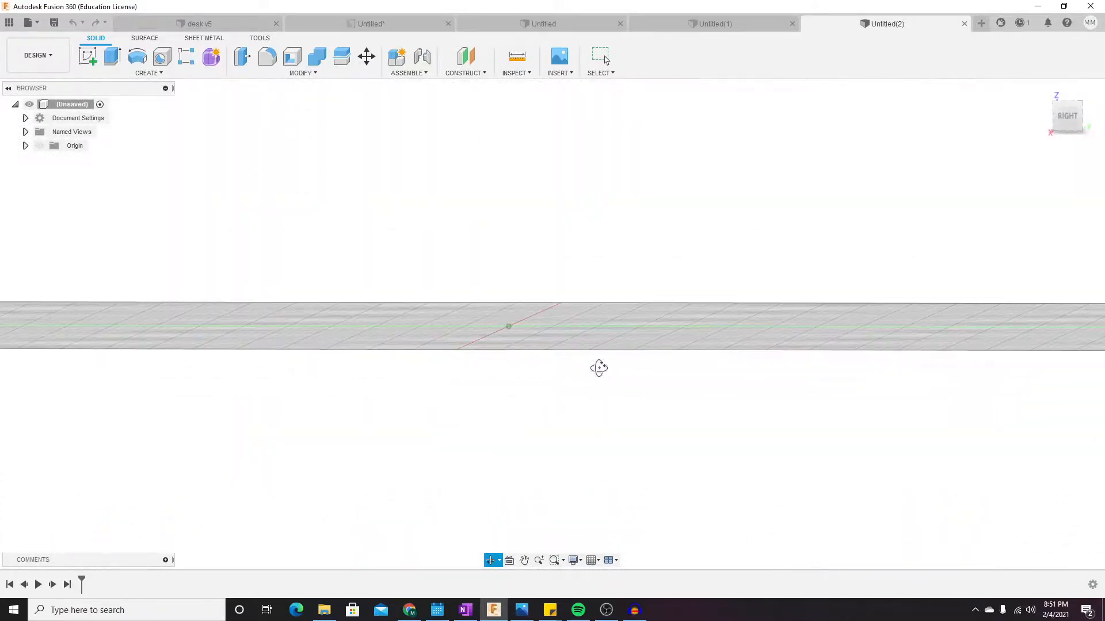
key(Escape)
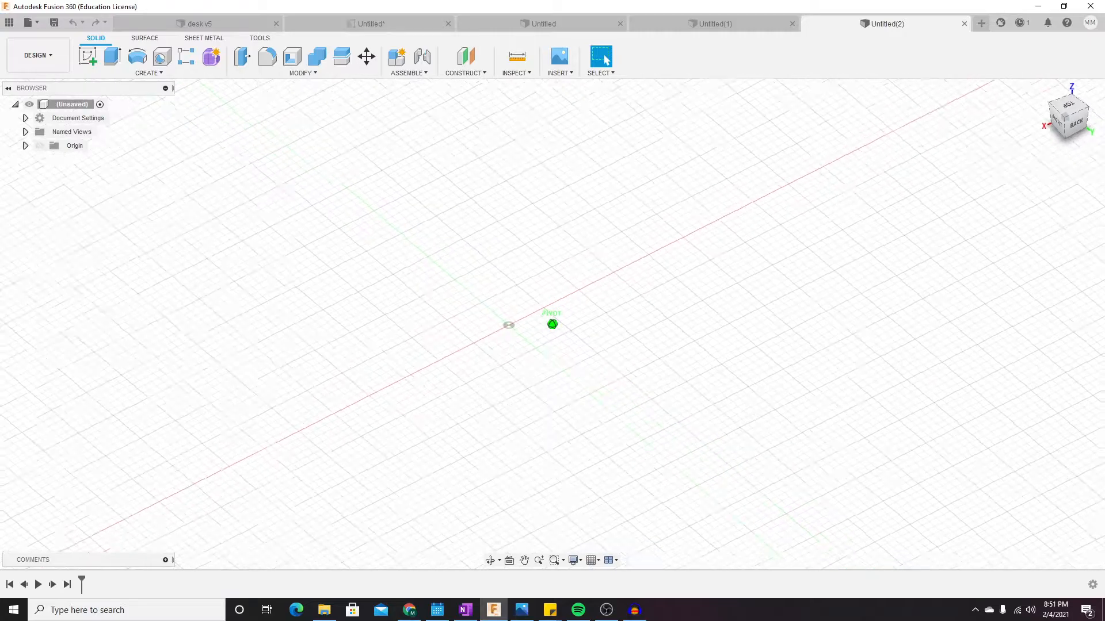
shift+middle_drag(552, 323, 686, 303)
middle_drag(607, 318, 669, 302)
mouse_move(1066, 112)
mouse_down()
mouse_move(1031, 115)
mouse_move(1074, 112)
mouse_up()
scroll(689, 240, up, 2)
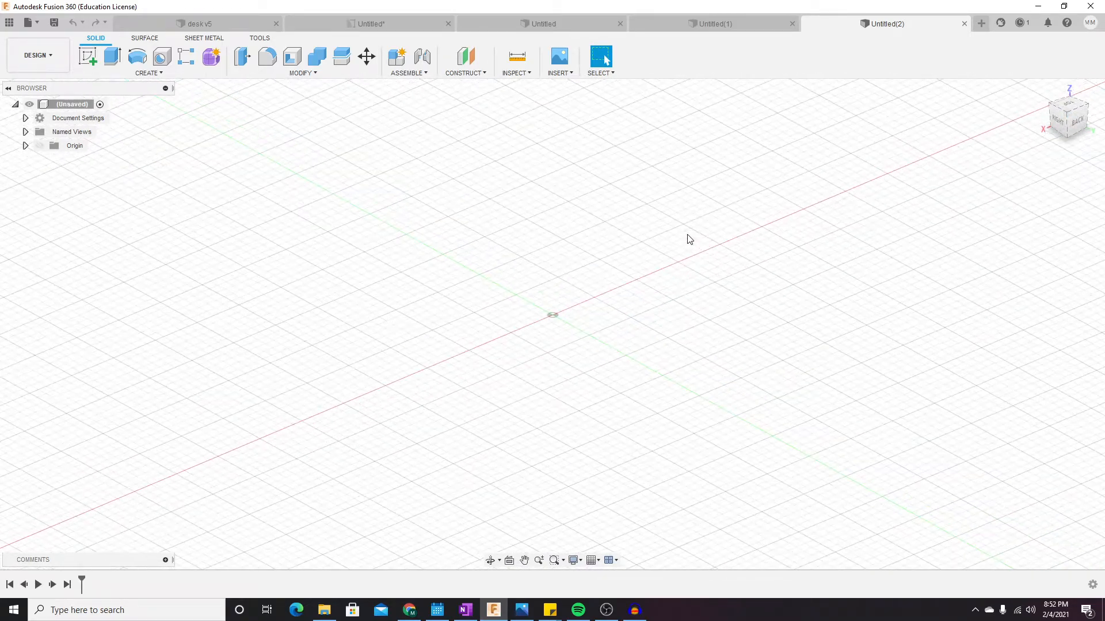
- Create a box on the horizontal origin plane with one base corner at the origin and a 1 in by 1 in base
click(150, 74)
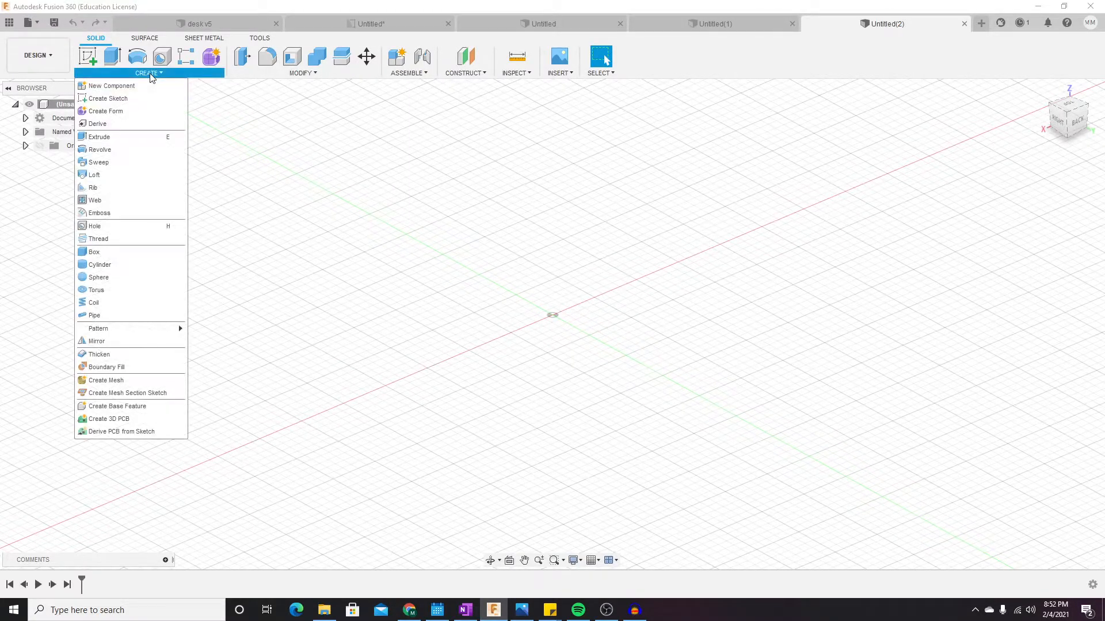
click(138, 256)
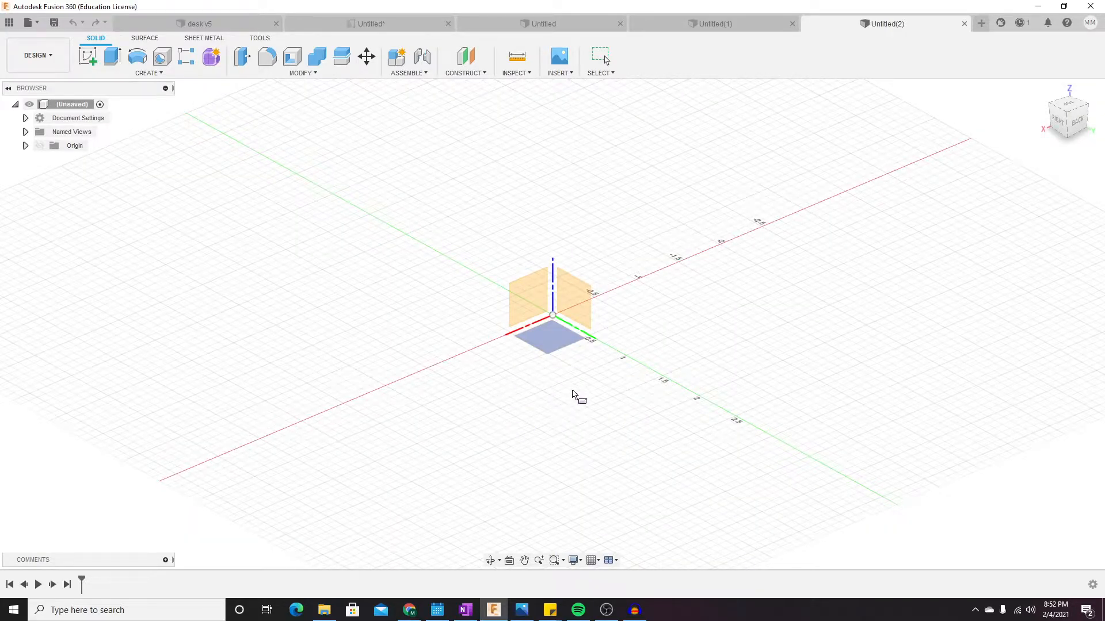
scroll(571, 348, up, 4)
middle_drag(562, 313, 631, 407)
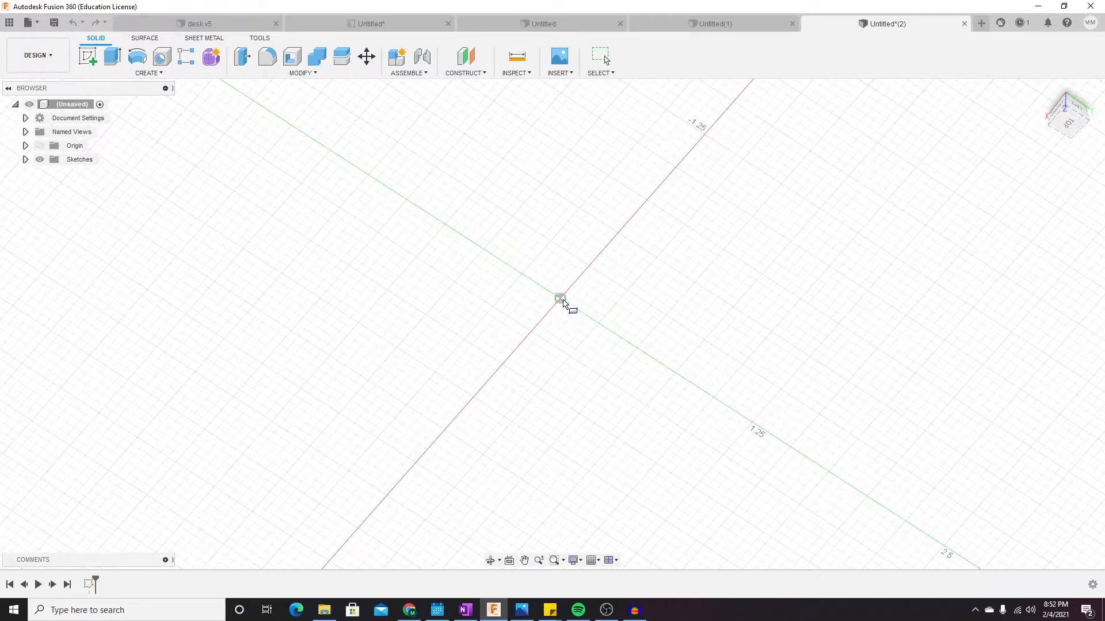
click(559, 298)
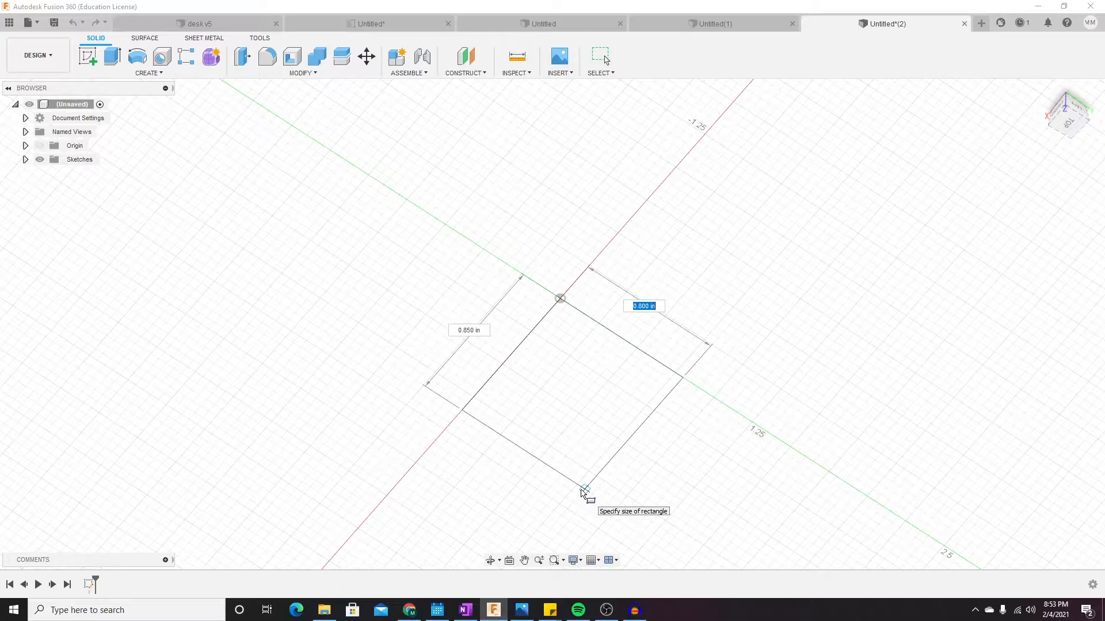
text(1)
key(Tab)
text(1)
key(Tab)
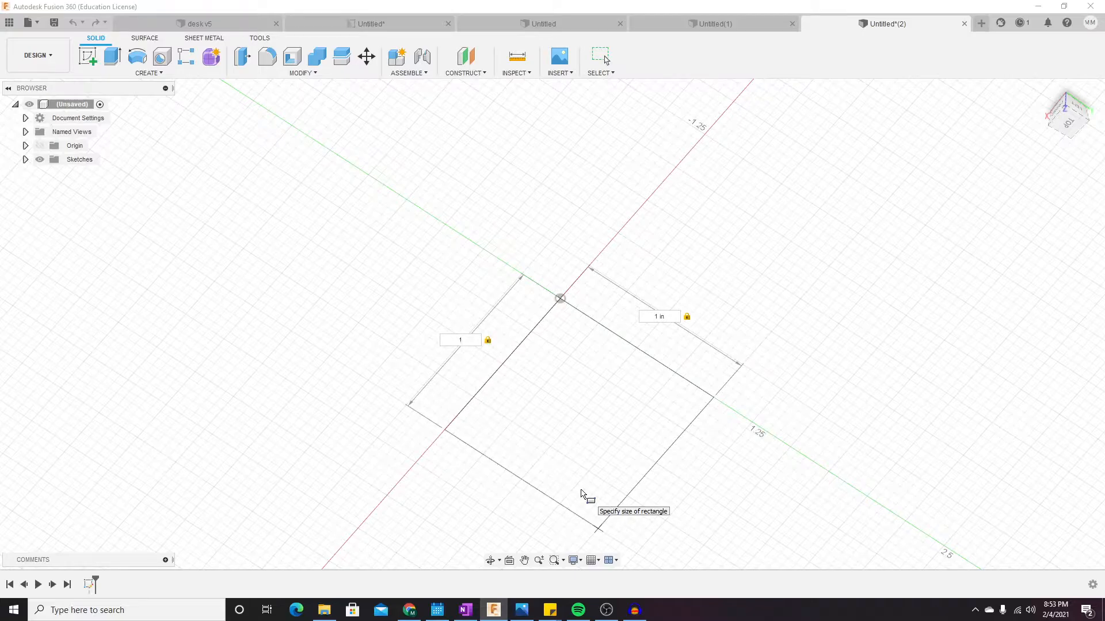
key(Return)
key(e)
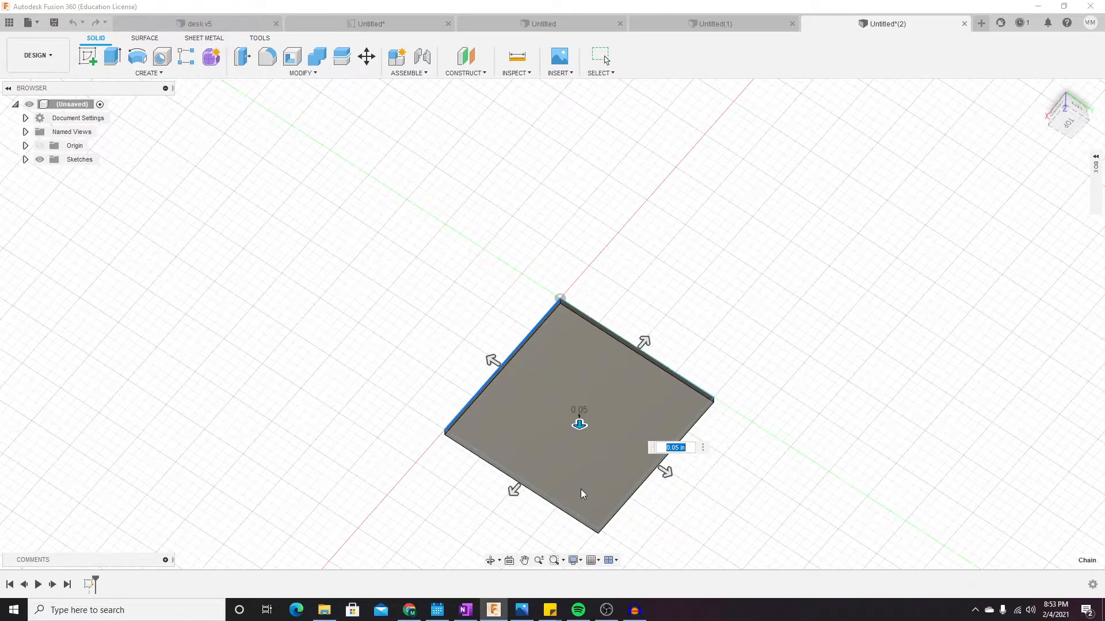
- Set the box's height to 1 in and finish the cube
shift+middle_drag(757, 474, 944, 429)
shift+middle_drag(812, 447, 840, 399)
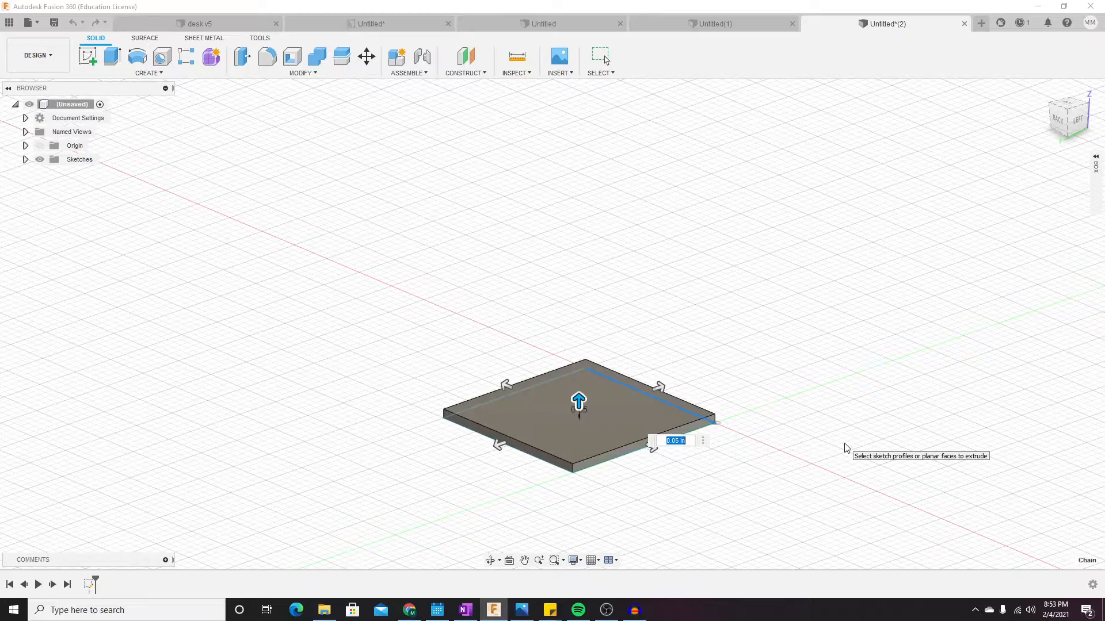
text(1)
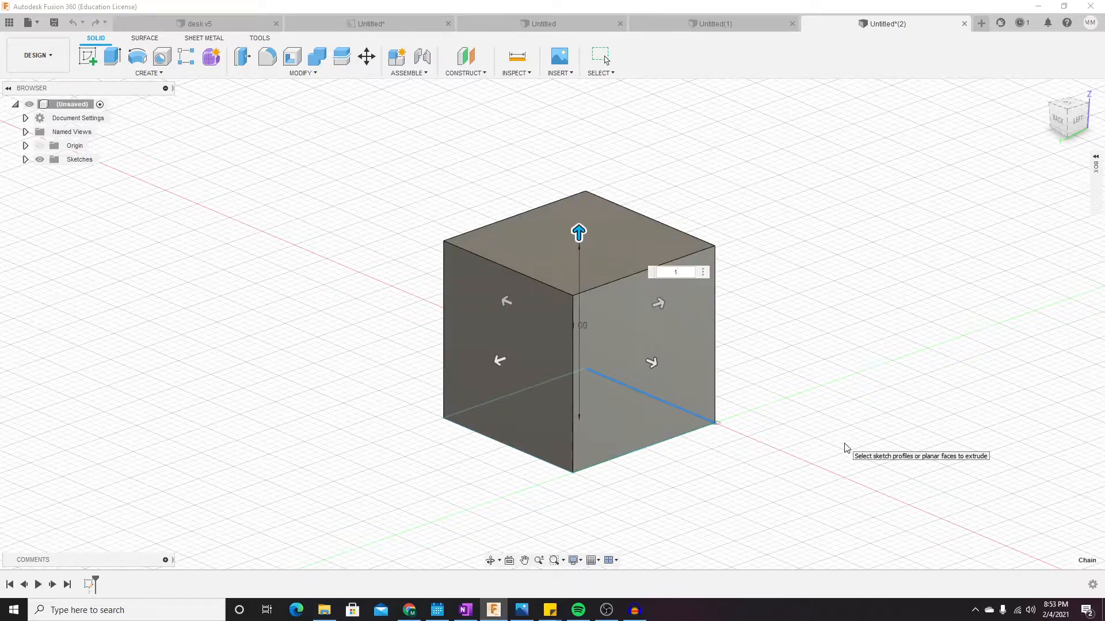
key(Return)
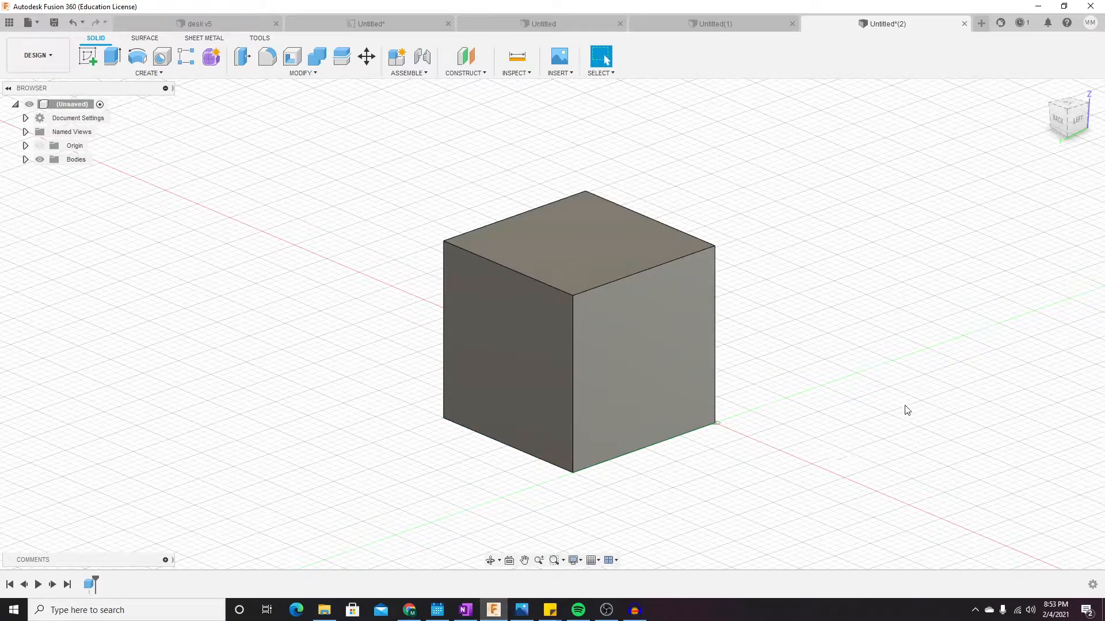
- Extrude one vertical side face of the cube by -0.5 in, cutting away the half next to the origin
mouse_move(791, 273)
shift+middle_down()
mouse_move(554, 249)
mouse_move(688, 232)
mouse_move(821, 245)
mouse_move(863, 279)
mouse_move(806, 293)
mouse_move(804, 271)
shift+middle_up()
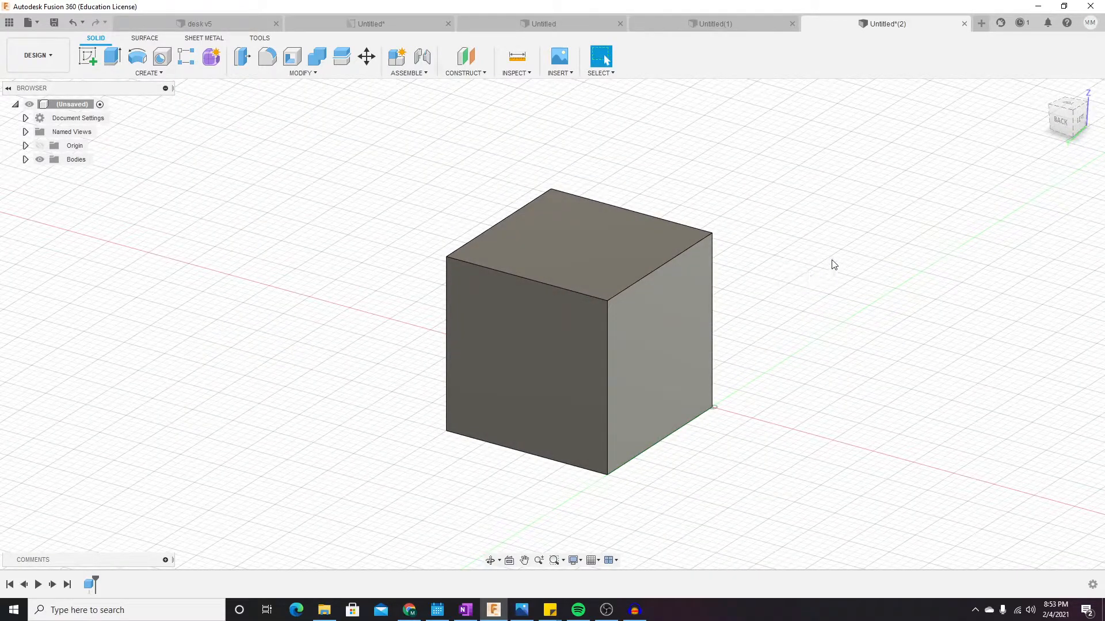
shift+middle_drag(772, 184, 740, 185)
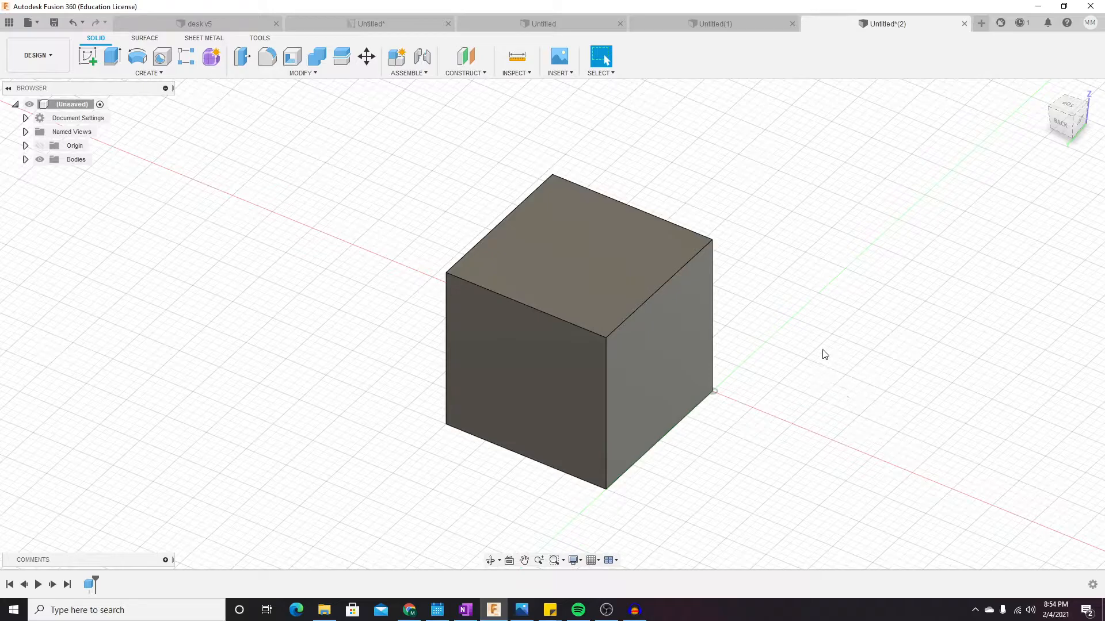
click(658, 355)
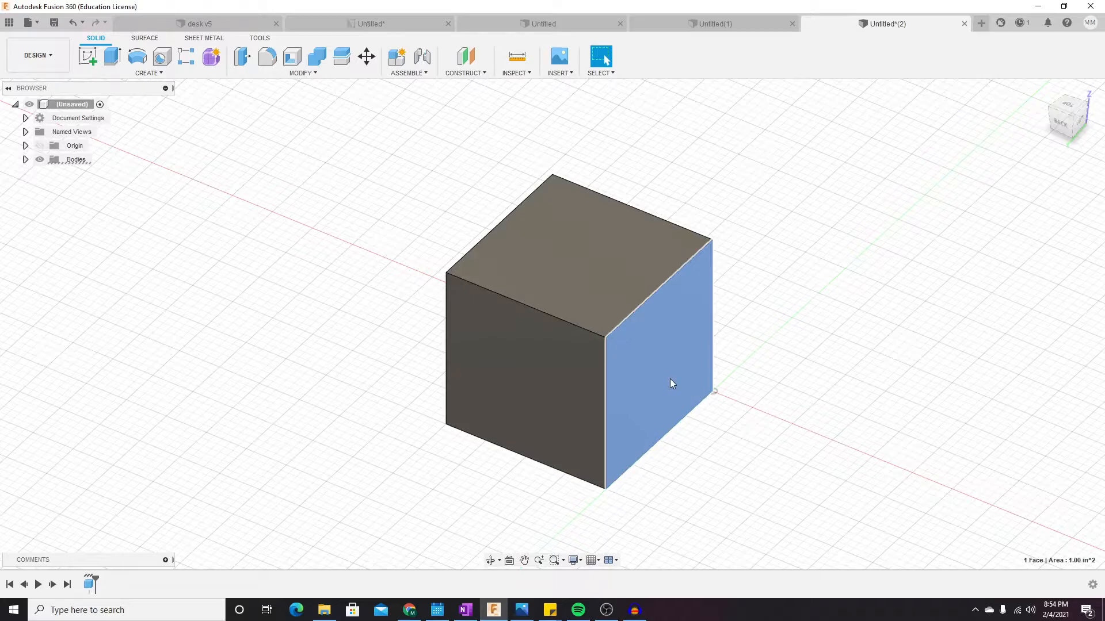
key(e)
drag(669, 358, 661, 382)
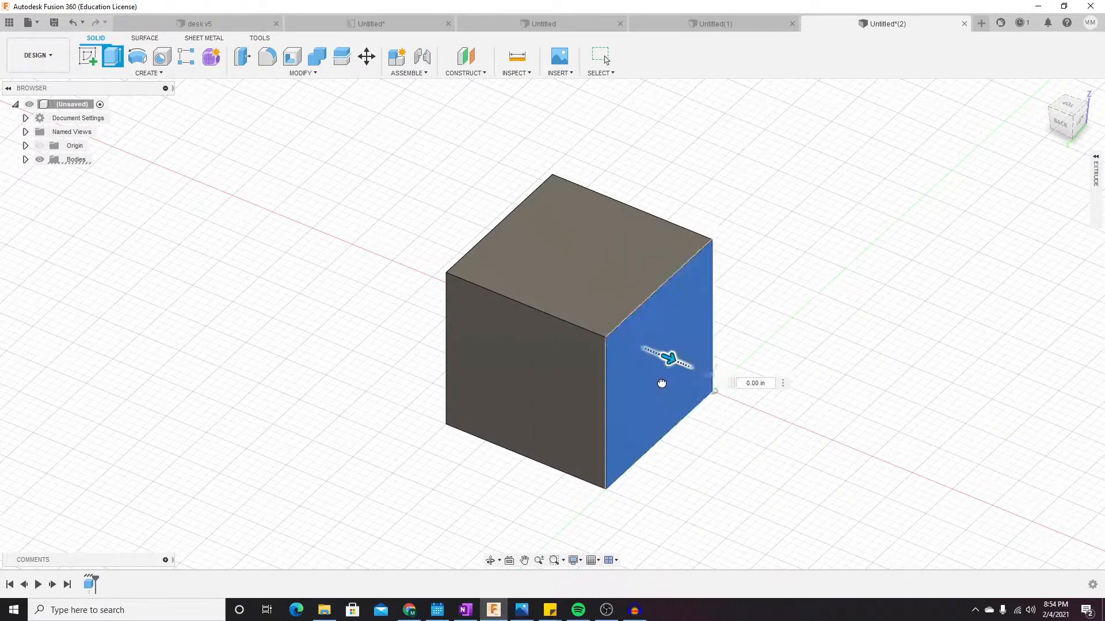
text(1)
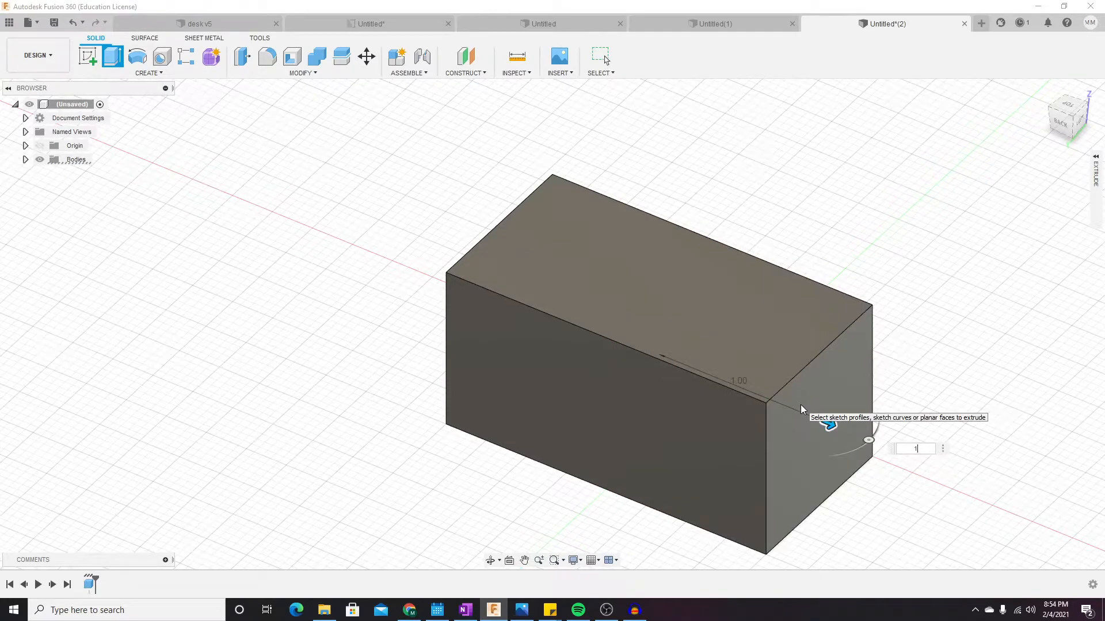
key(BackSpace)
text(-)
text(1)
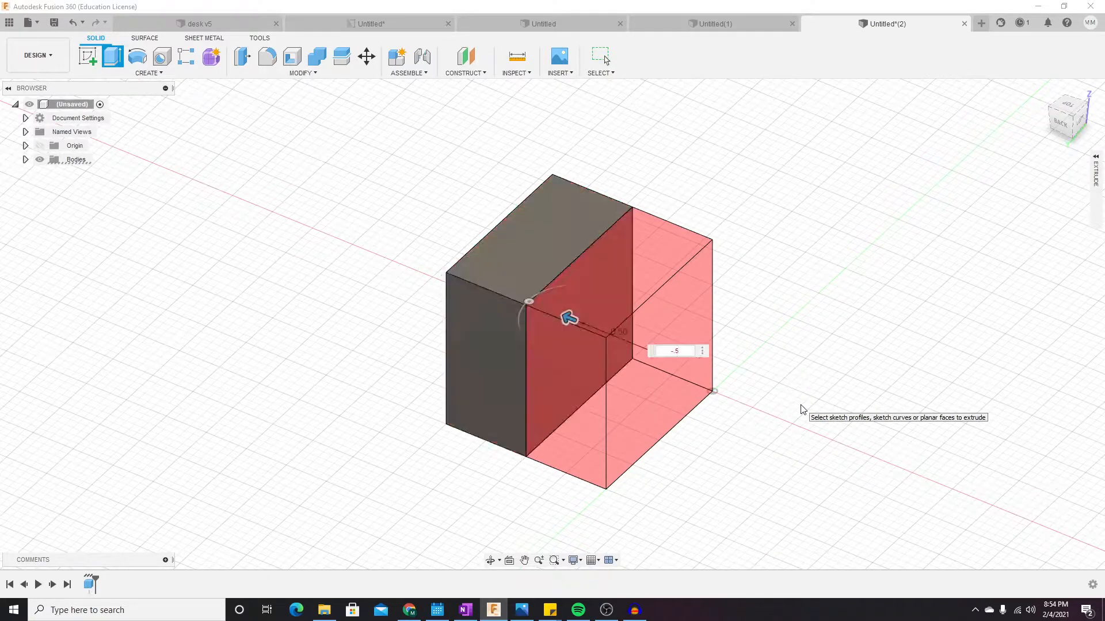
key(Return)
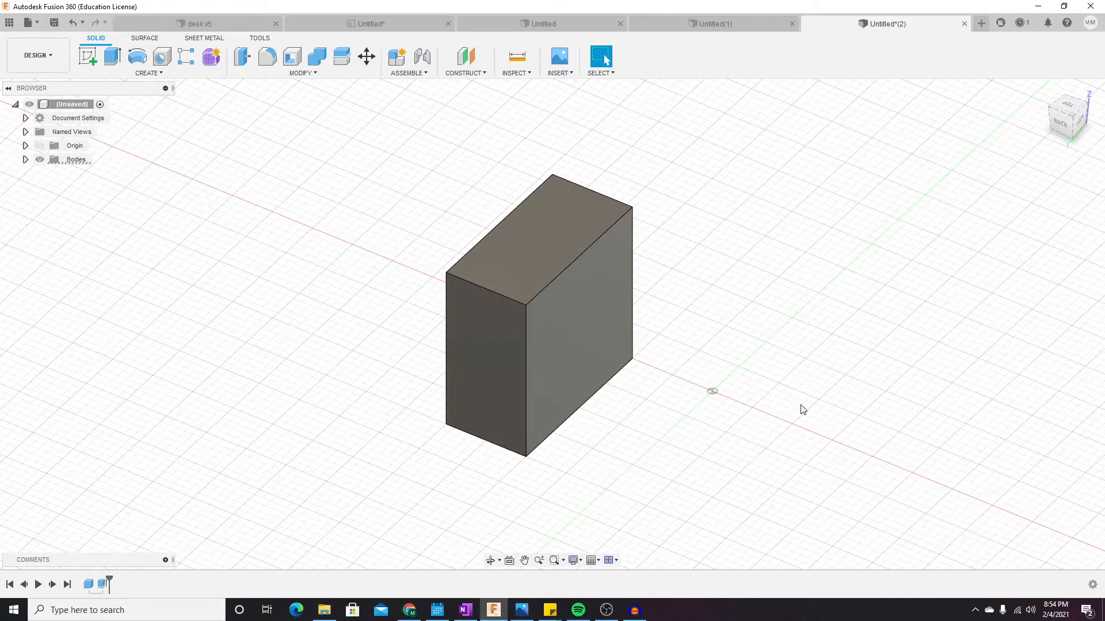
scroll(719, 368, down, 2)
scroll(722, 361, up, 3)
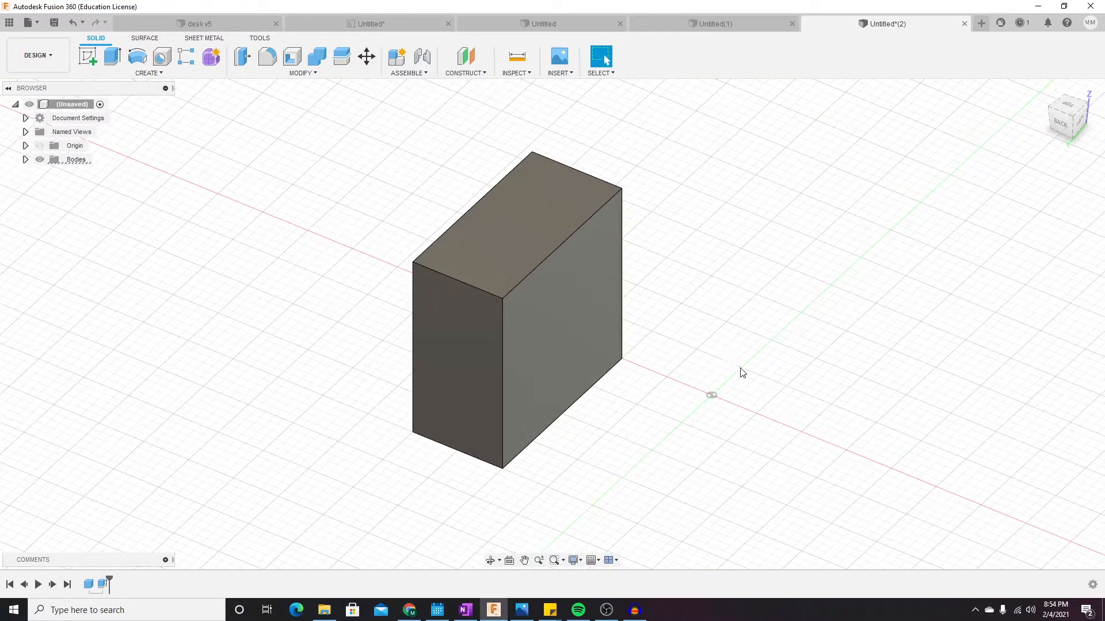
shift+middle_drag(740, 365, 693, 328)
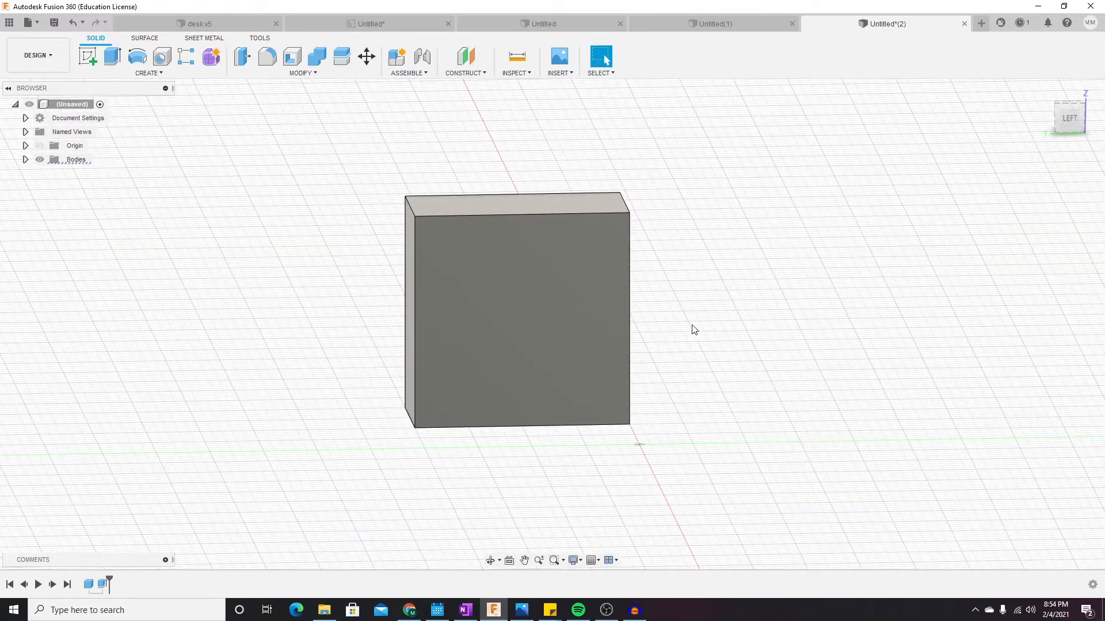
click(131, 74)
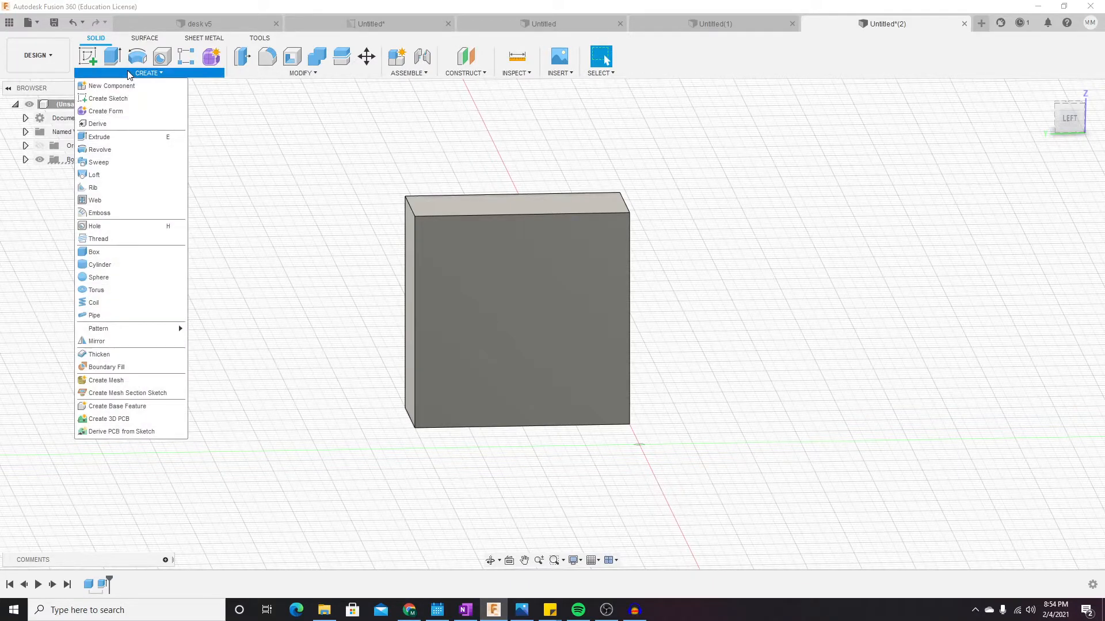
click(163, 64)
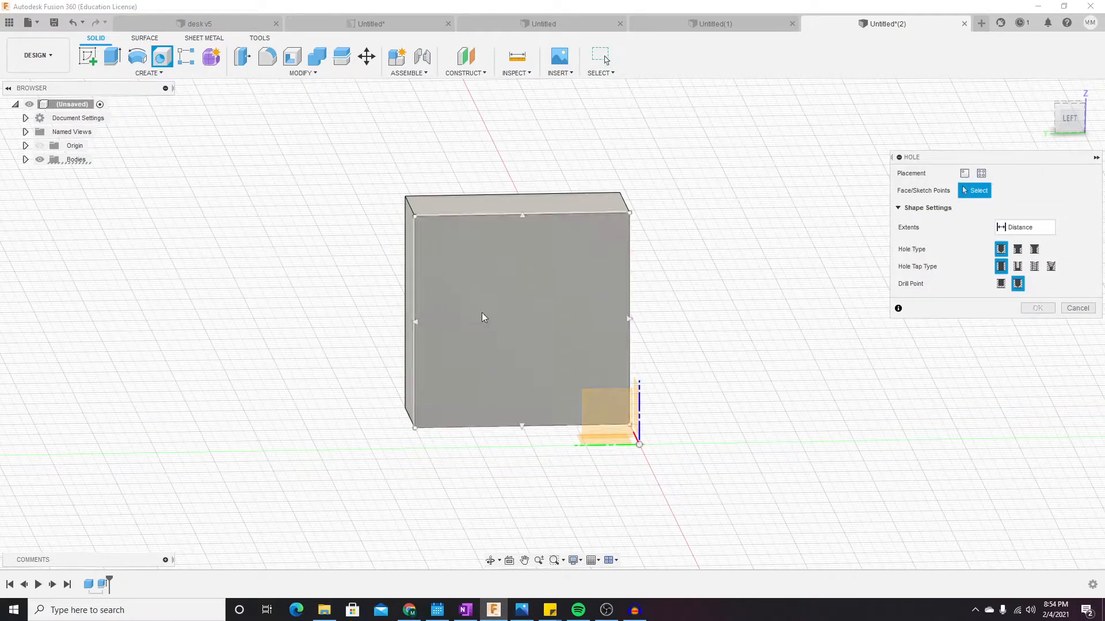
click(520, 332)
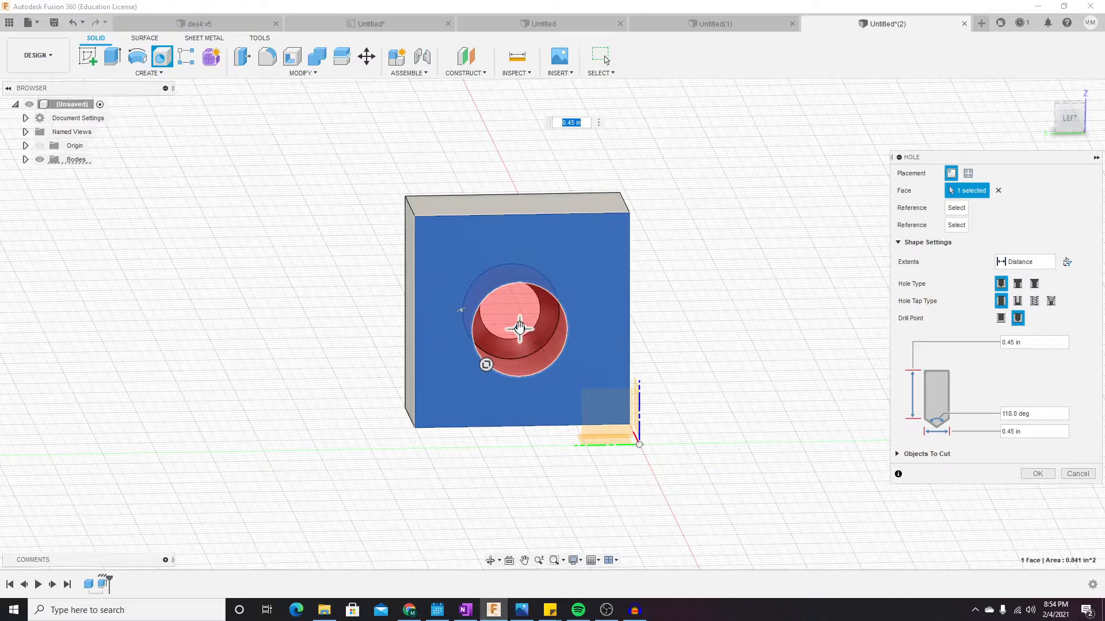
drag(527, 332, 526, 329)
click(1034, 347)
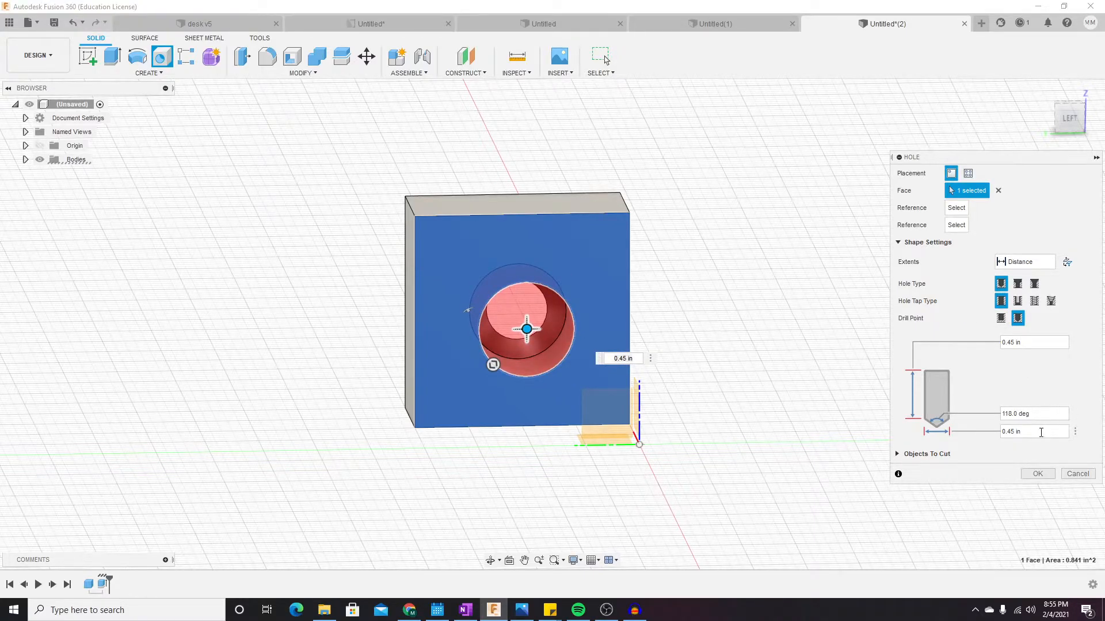
click(1096, 157)
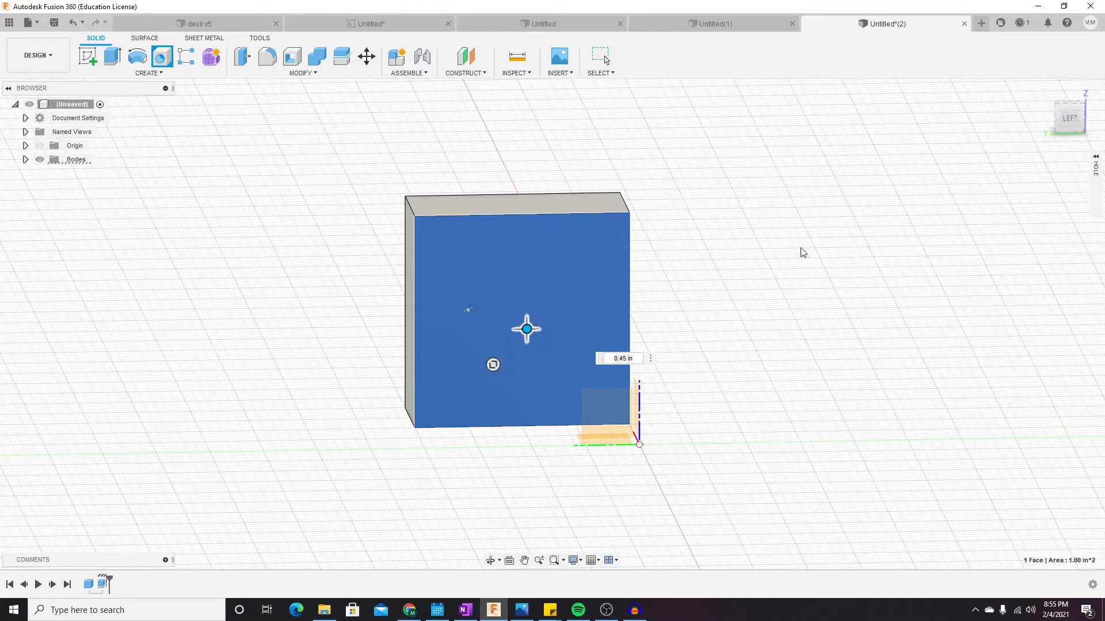
key(Escape)
- Start a cylinder on the half cube's large square face, centred on the face, with a 0.5 in diameter
click(183, 74)
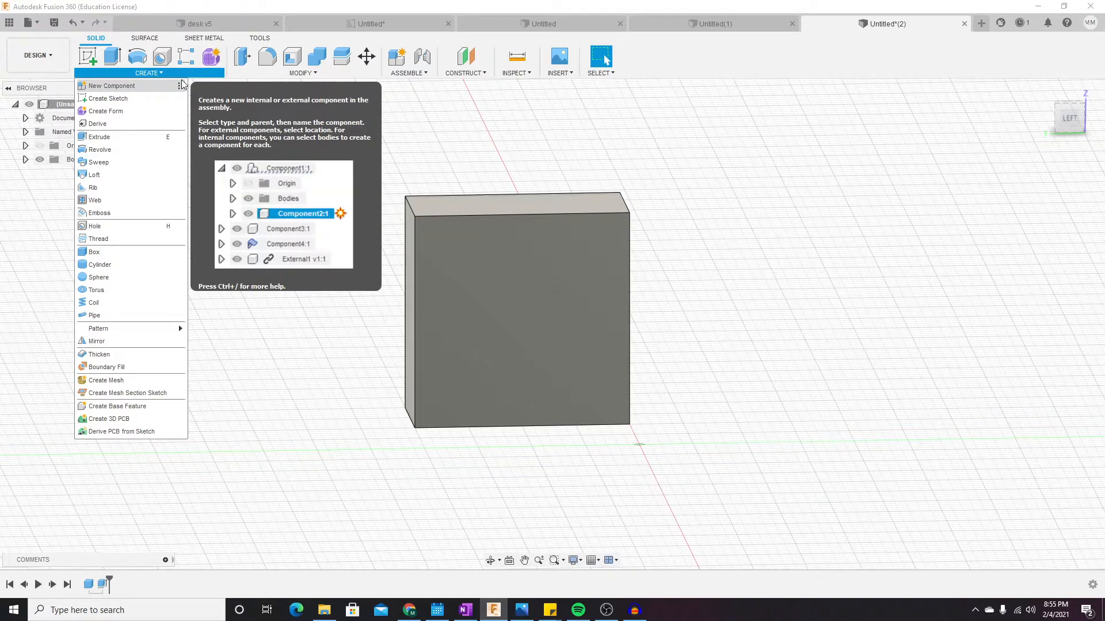
click(130, 265)
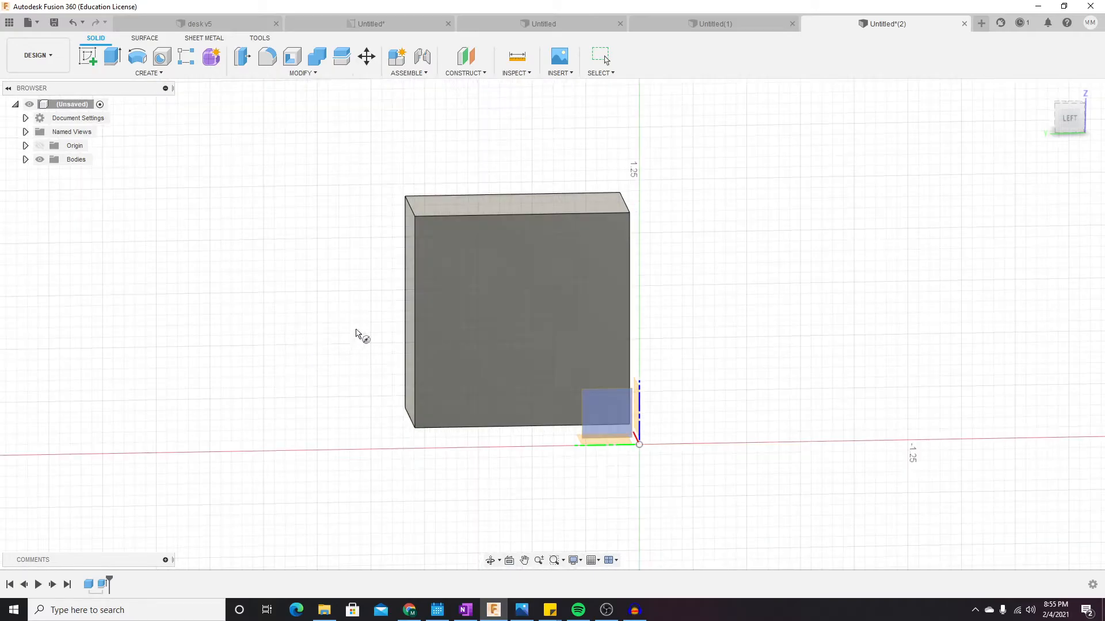
click(498, 313)
click(522, 321)
text(.5)
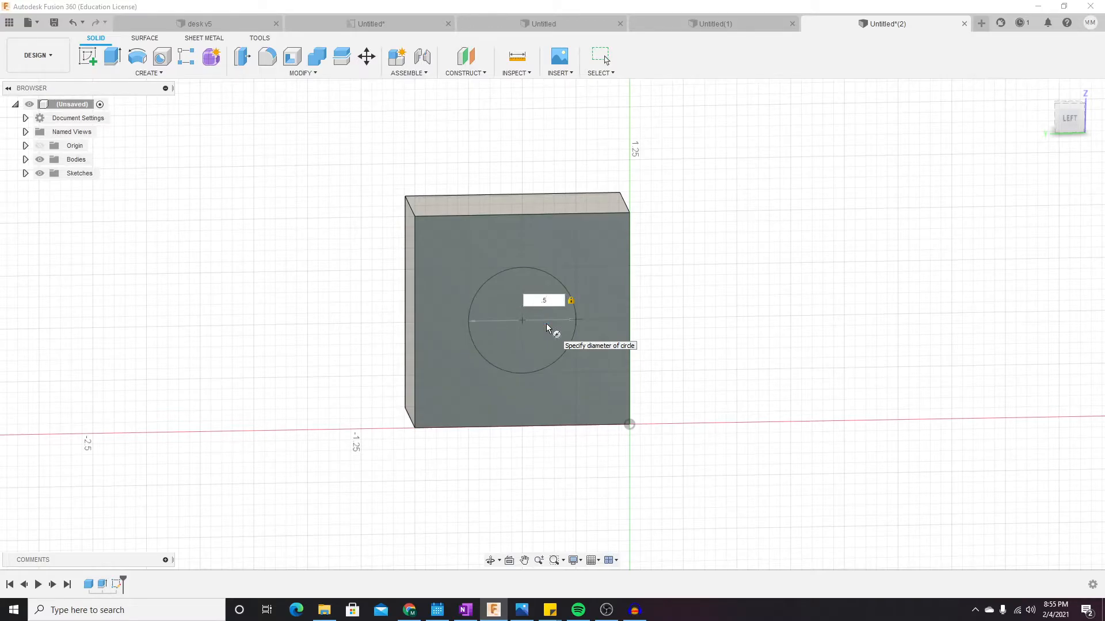
key(Return)
- Set the cylinder's height to -0.5 in so it cuts a round hole through the block, and finish it
shift+middle_drag(690, 295, 744, 303)
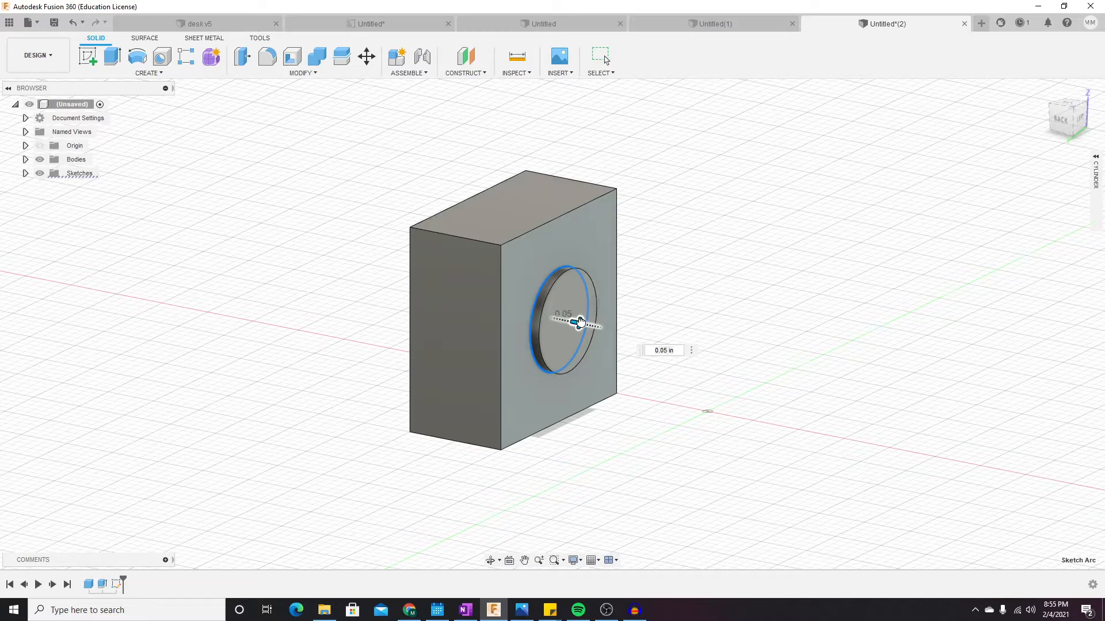
drag(580, 322, 454, 261)
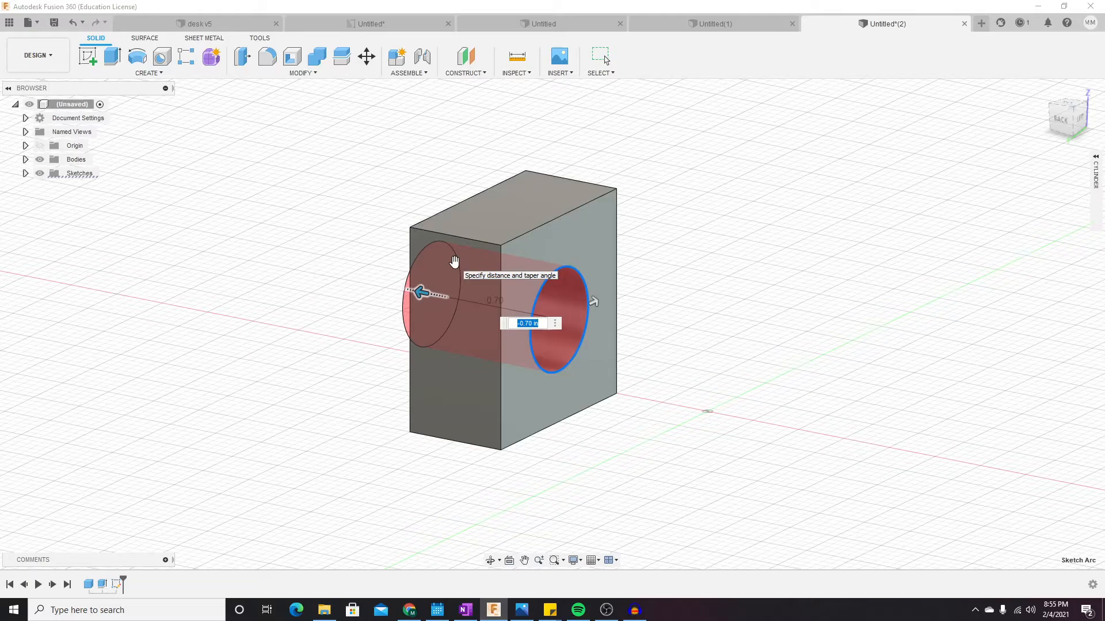
text(.5)
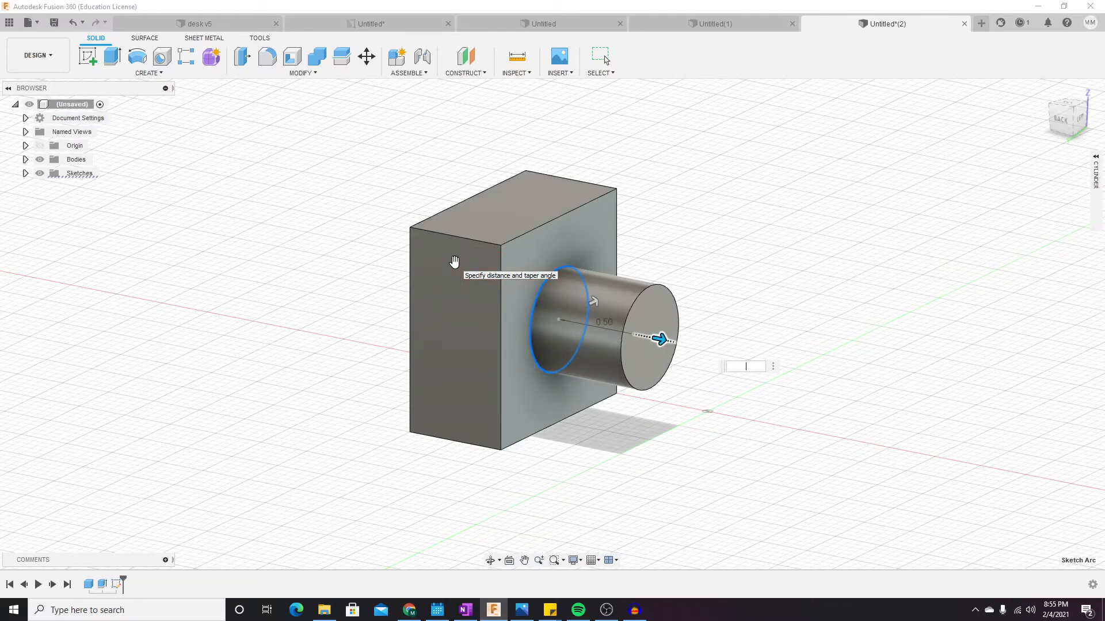
text(-.5)
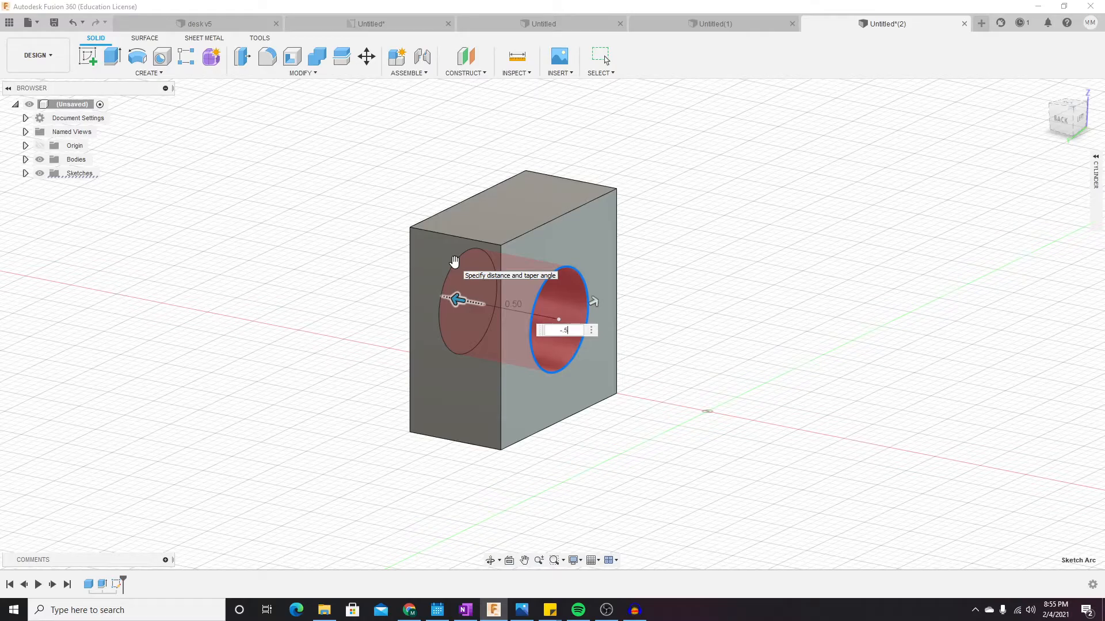
key(Return)
mouse_move(508, 268)
shift+middle_down()
mouse_move(680, 298)
mouse_move(680, 261)
mouse_move(626, 249)
mouse_move(614, 273)
mouse_move(634, 304)
mouse_move(859, 303)
shift+middle_up()
click(148, 74)
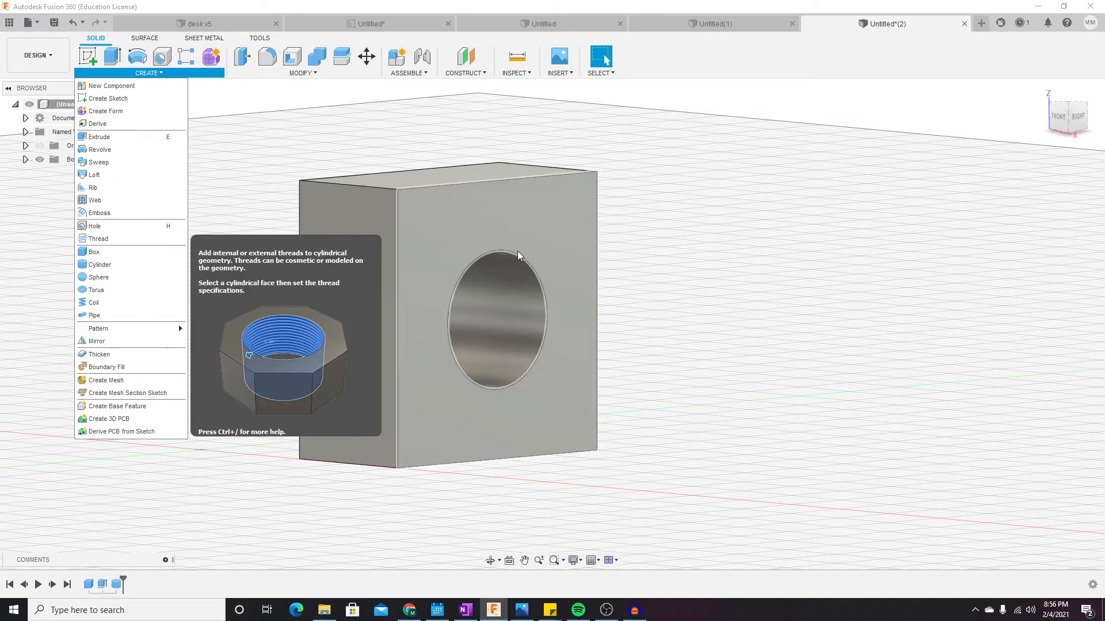
shift+middle_drag(741, 275, 659, 340)
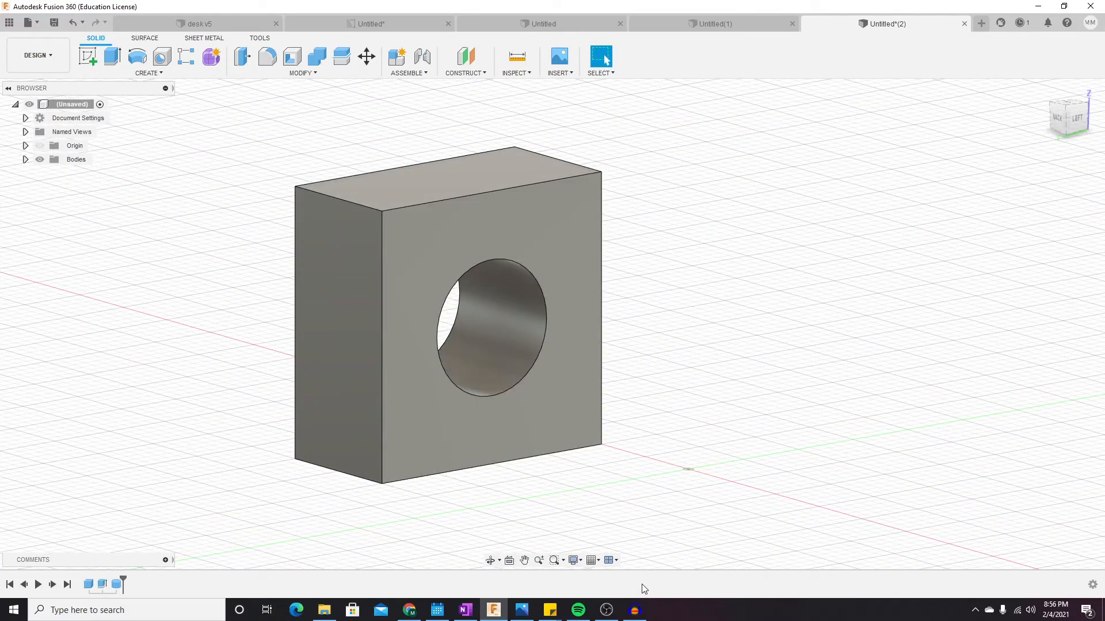